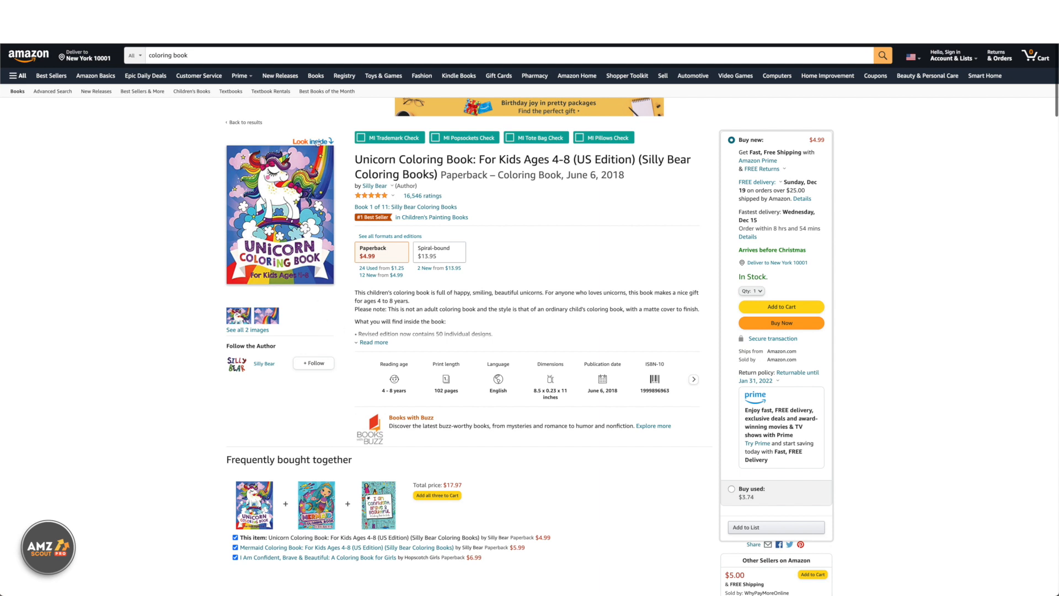
Preview the sample pages of the Unicorn Coloring Book listing and close the preview
click(318, 142)
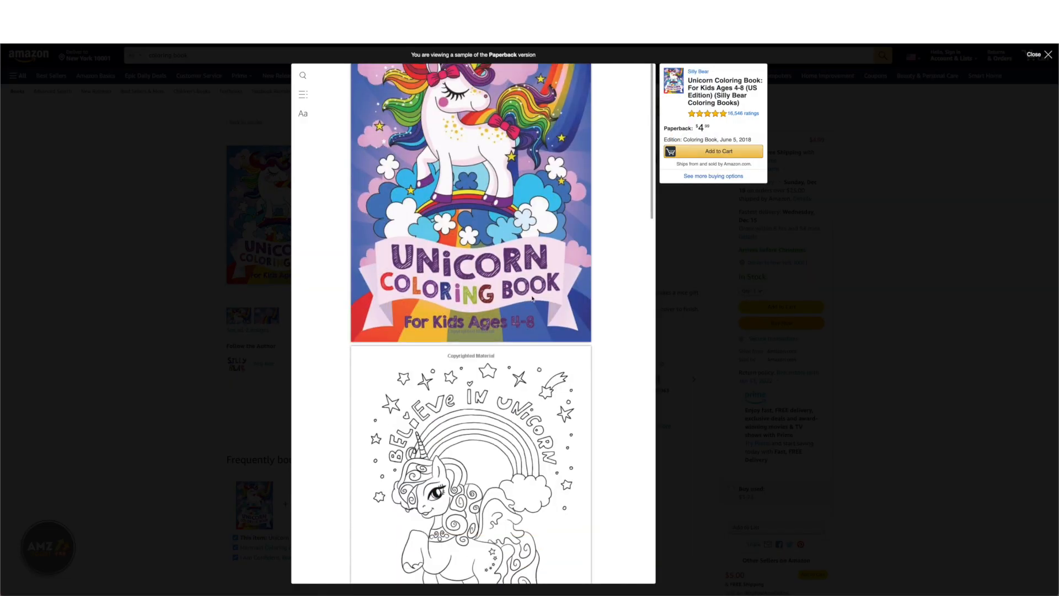
scroll(532, 298, down, 3)
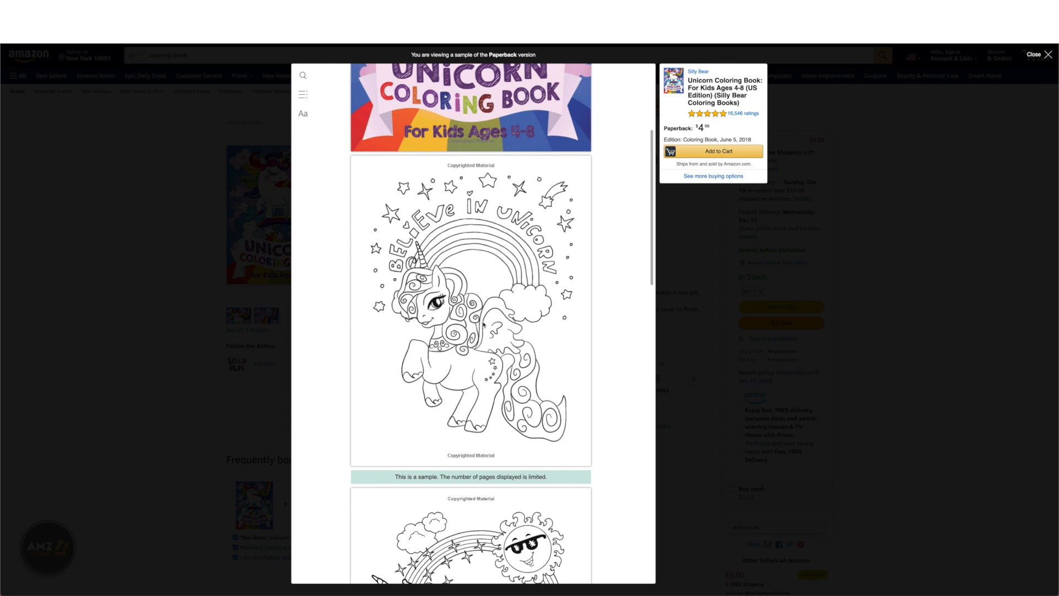
key(Escape)
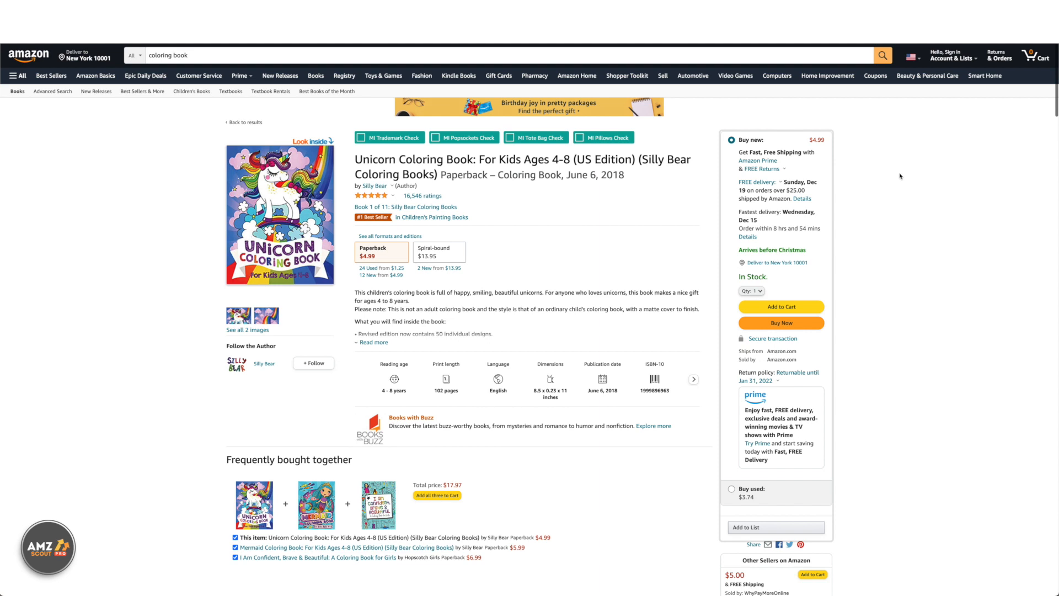
Switch to the Vexels unicorn vector results and download the dabbing unicorn design on the red background
key(ctrl+Tab)
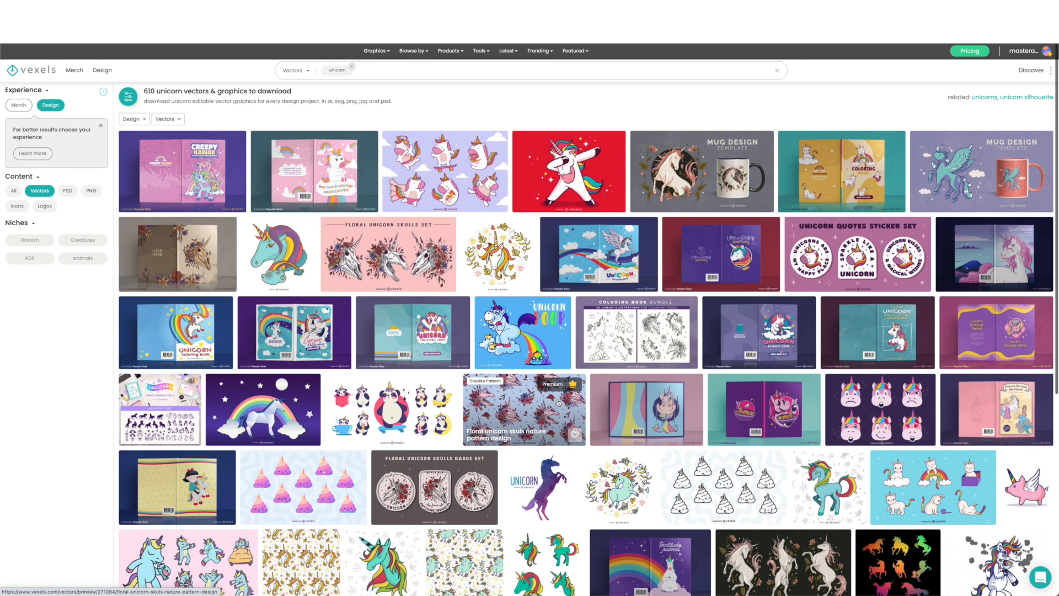
click(571, 181)
click(950, 514)
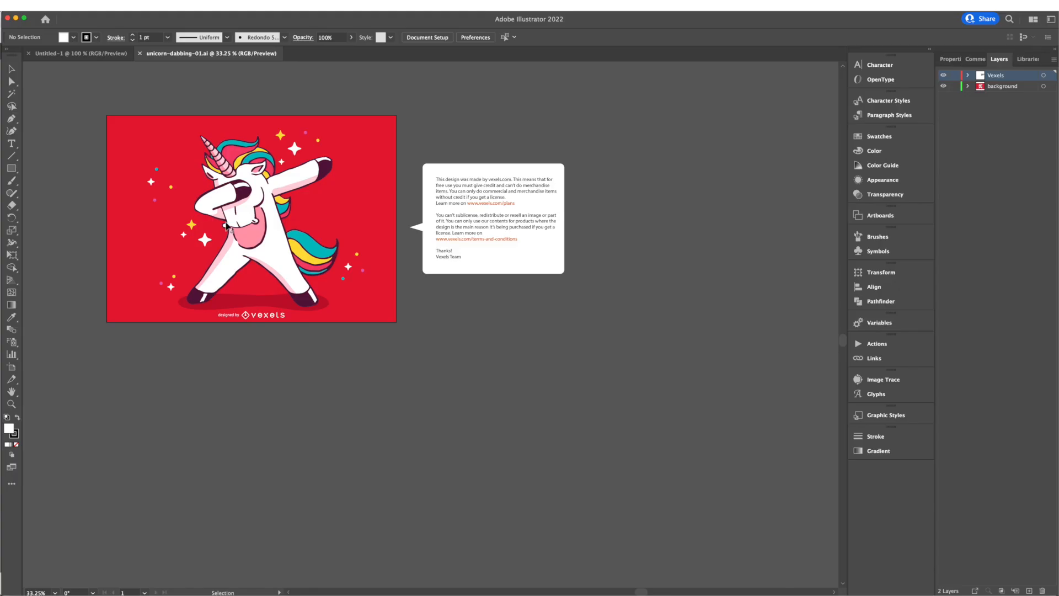
Isolate the dabbing unicorn group from its red background in unicorn-dabbing-01.ai and copy it
click(237, 199)
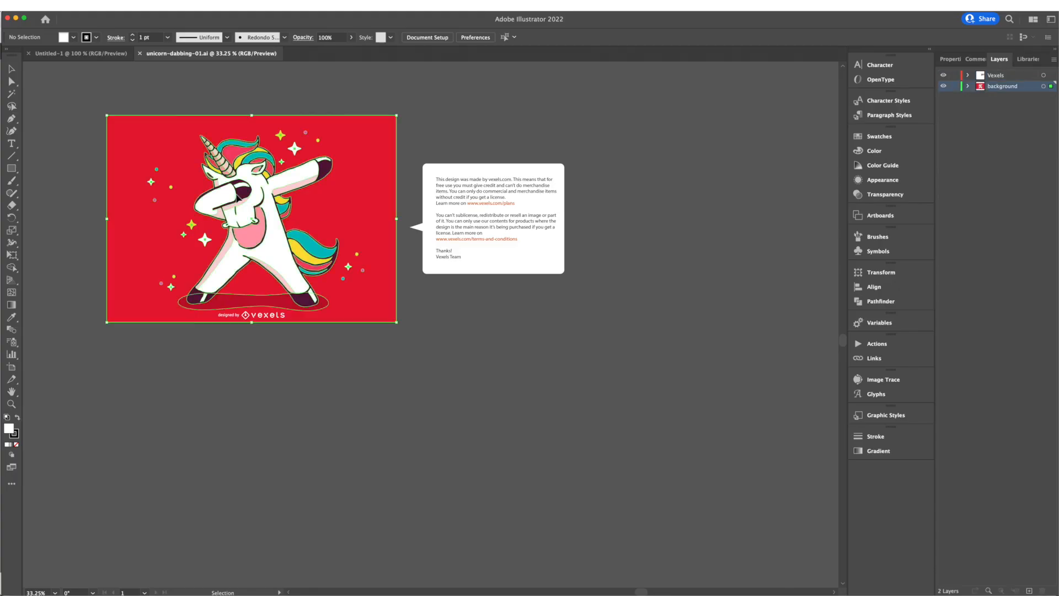
double_click(237, 198)
click(237, 197)
key(super+c)
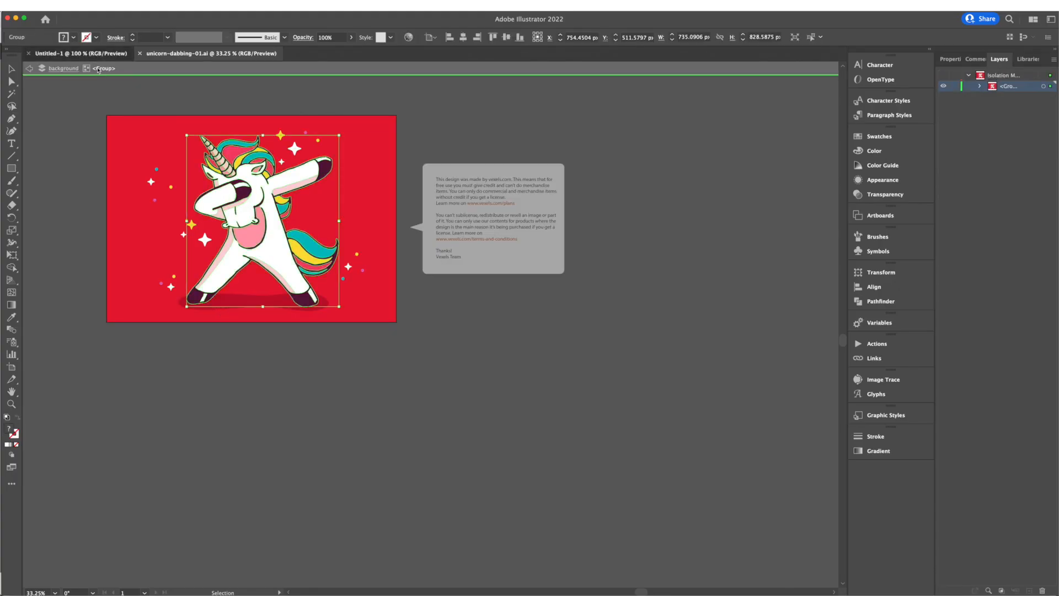
Paste the unicorn into the Untitled-1 document and scale it to about 6.66 in wide by 7.5 in high within the page
click(77, 53)
key(super+v)
drag(660, 582, 585, 495)
click(676, 331)
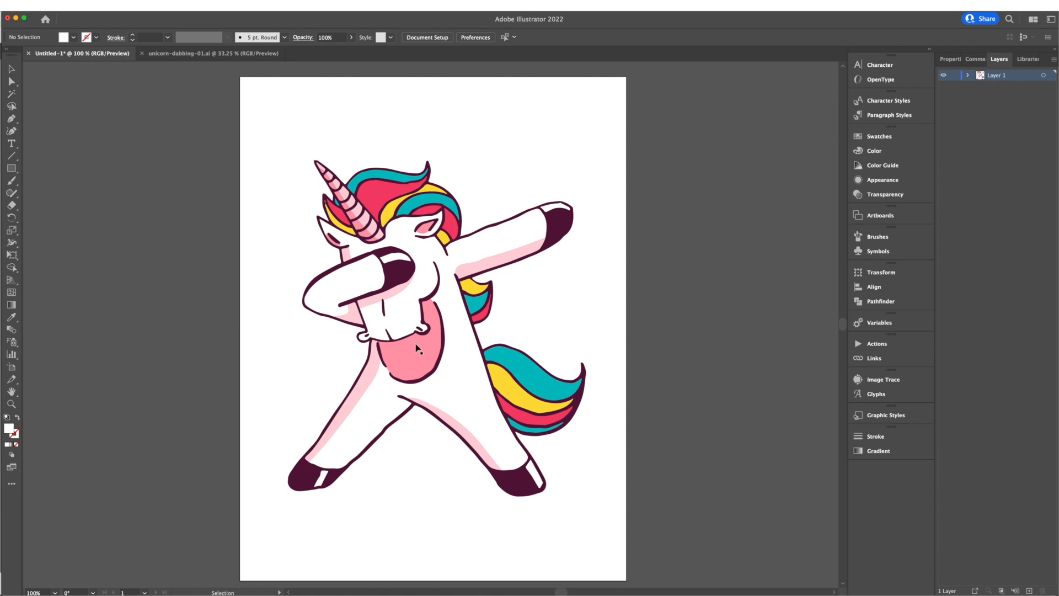
Fill every shape of the dabbing unicorn with white
click(419, 347)
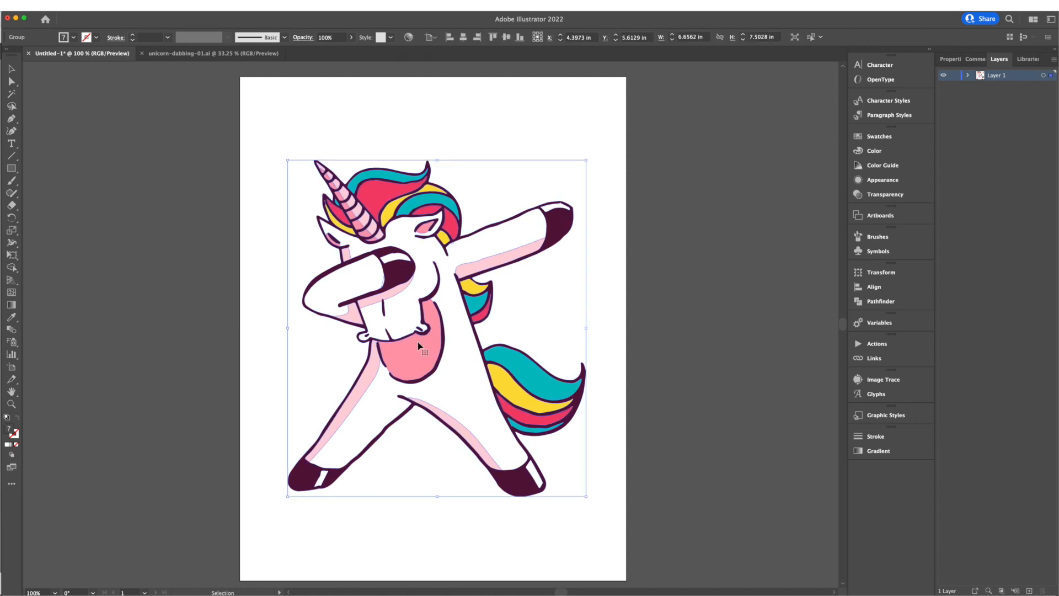
click(74, 37)
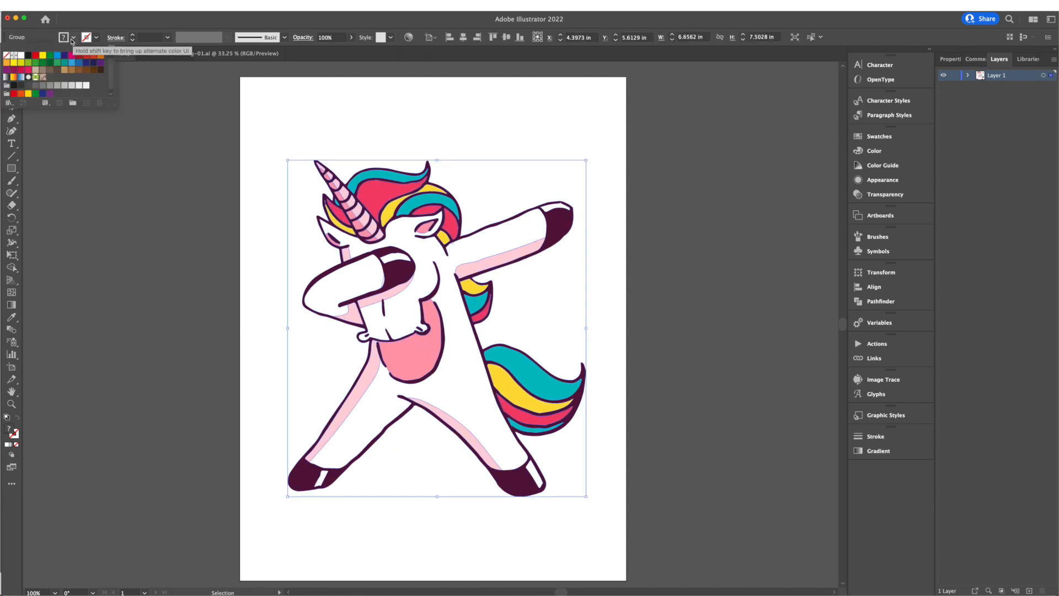
click(21, 55)
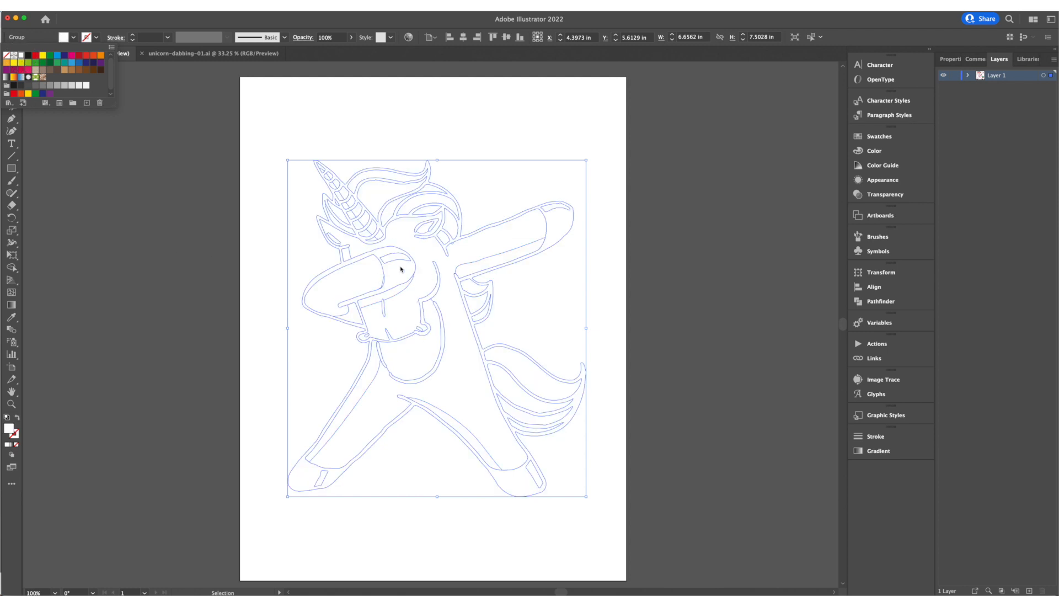
Give the dabbing unicorn a black outline with a stroke weight of 2 pt
click(97, 38)
click(97, 38)
click(28, 55)
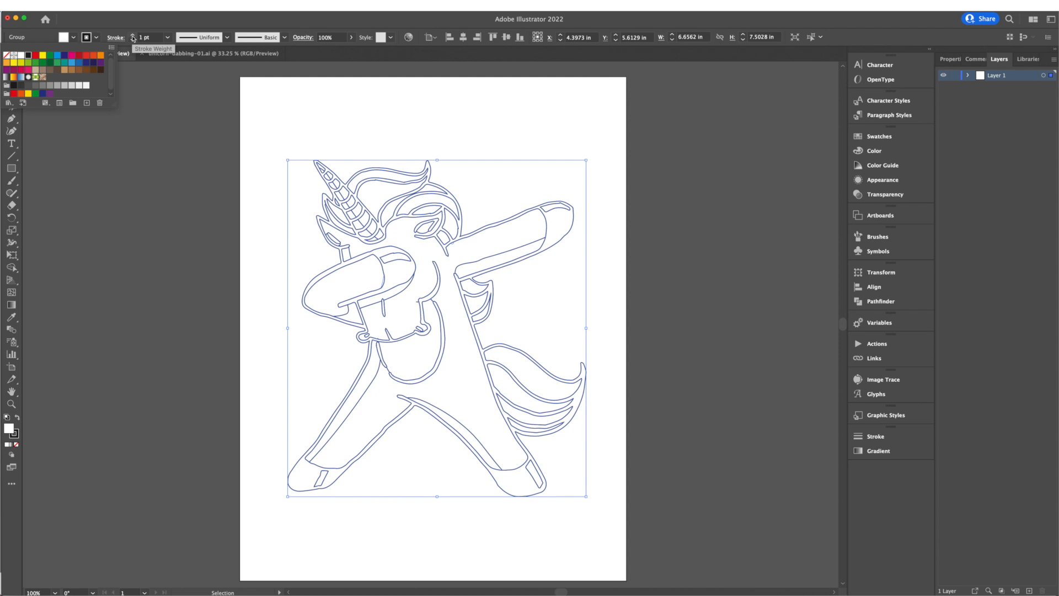
click(133, 35)
click(213, 213)
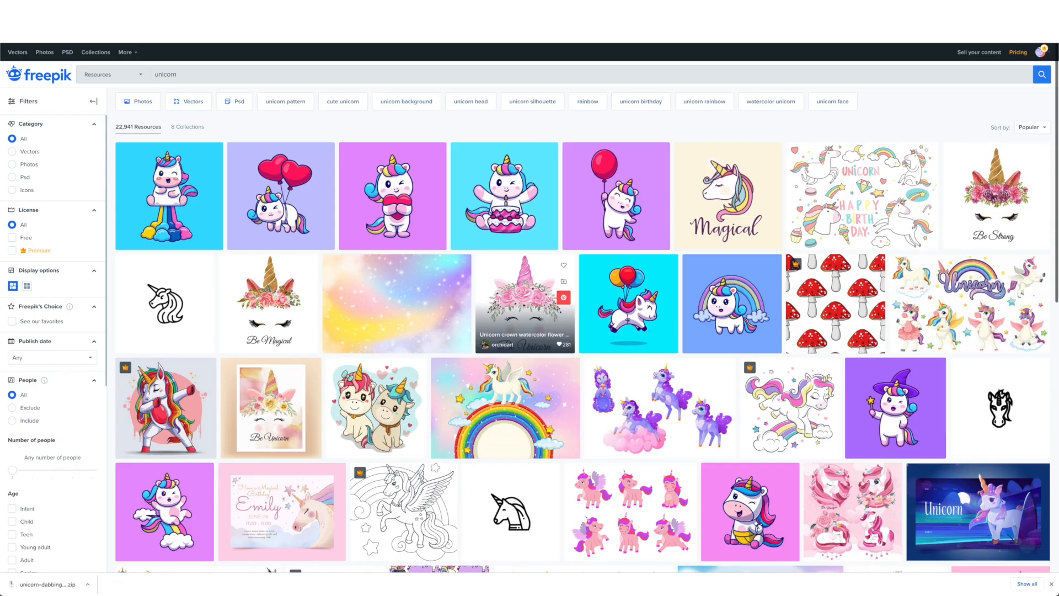
Switch to the Google Images unicorn results, open the pink unicorn head with the pastel mane and save the image
key(ctrl+Tab)
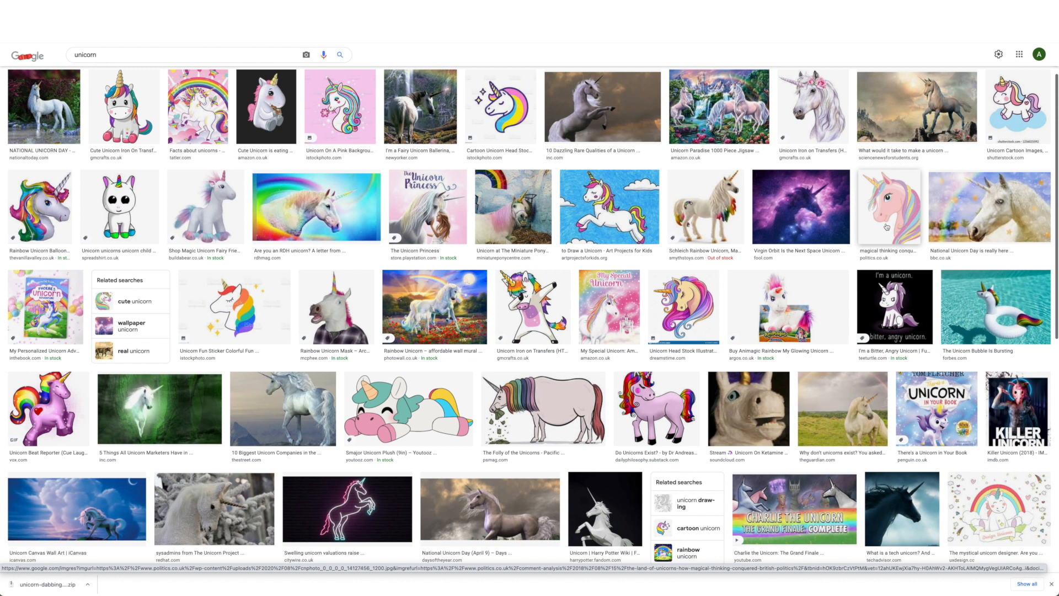
click(886, 226)
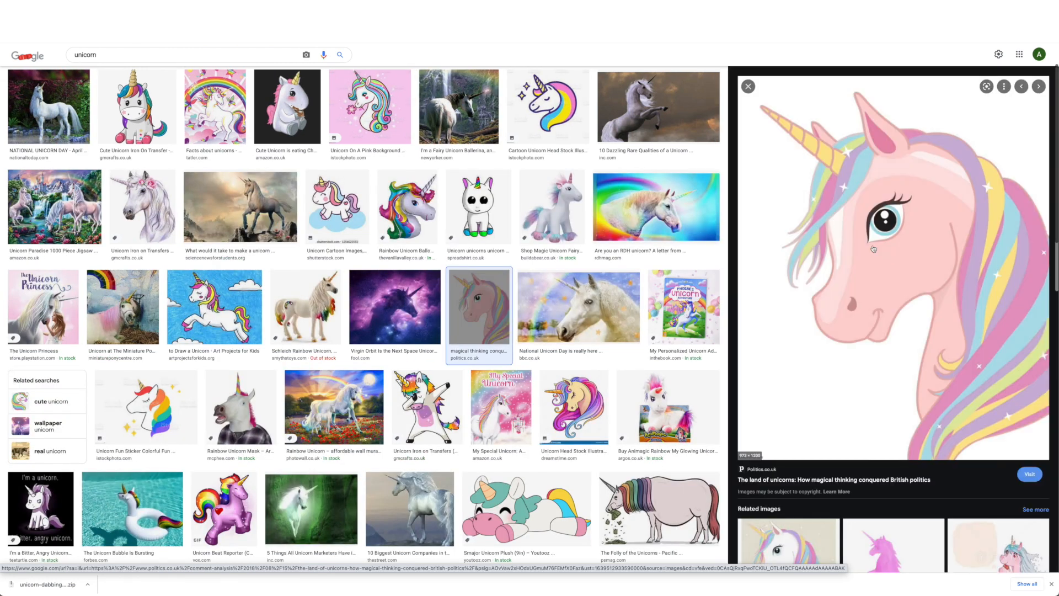
right_click(874, 249)
click(906, 354)
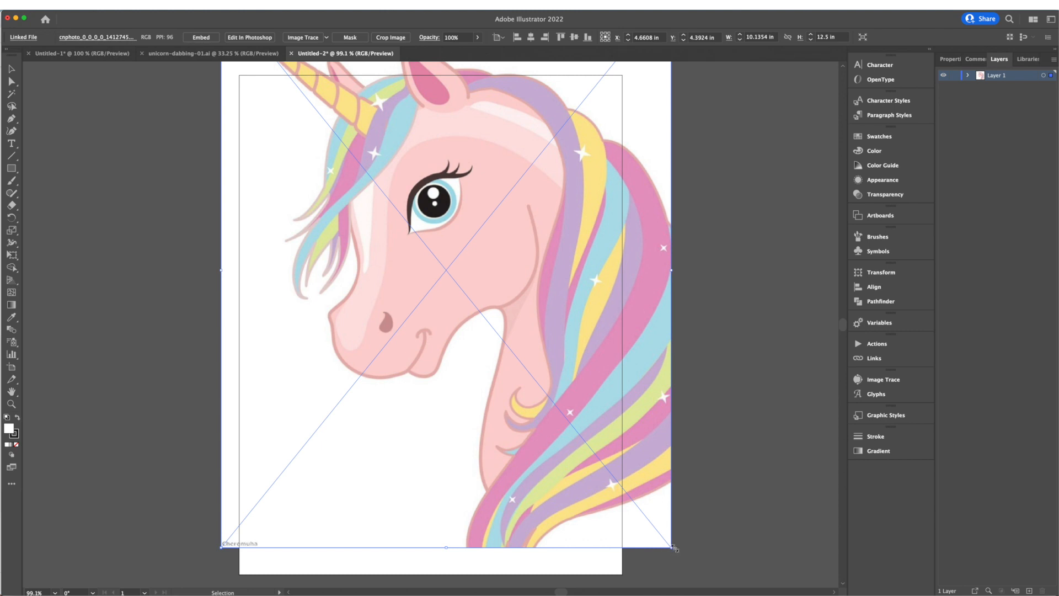
Scale the placed unicorn head to about 7.22 by 8.91 in within the page and trace it with the Low Fidelity Photo preset
drag(674, 549, 543, 456)
drag(371, 255, 414, 307)
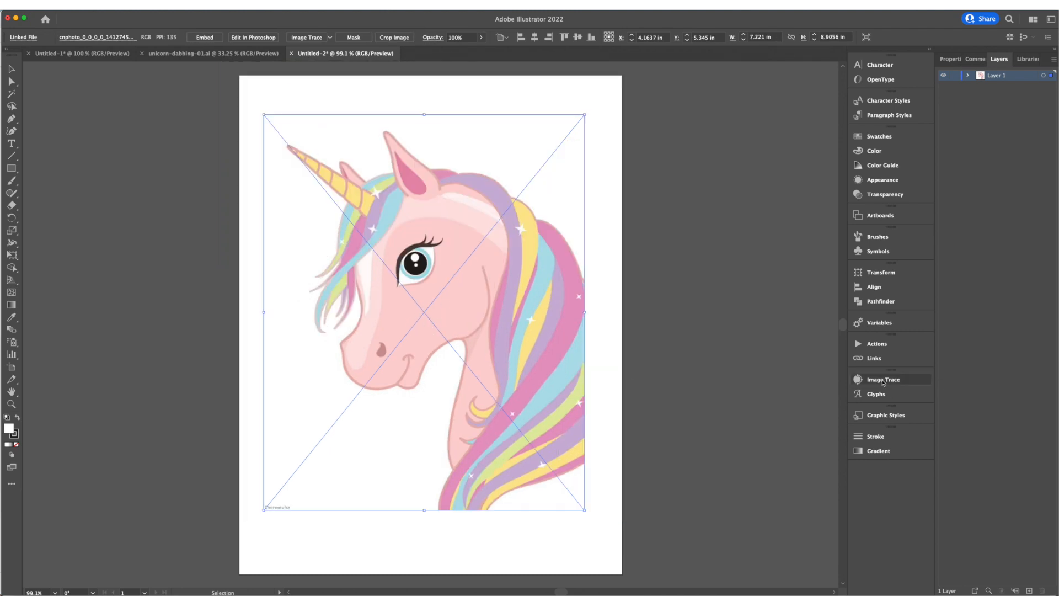
click(213, 5)
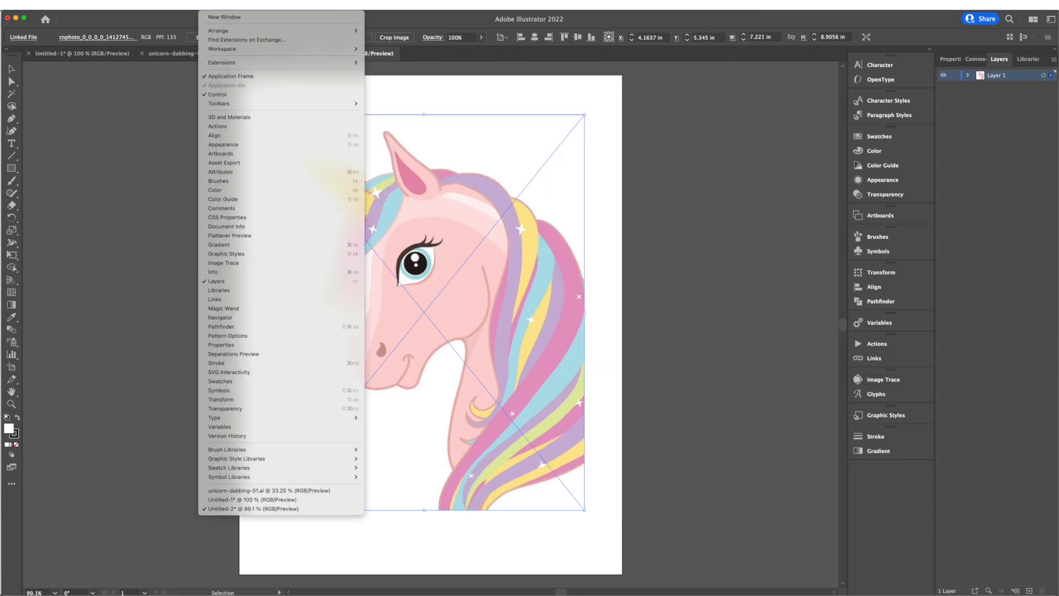
click(223, 263)
click(771, 411)
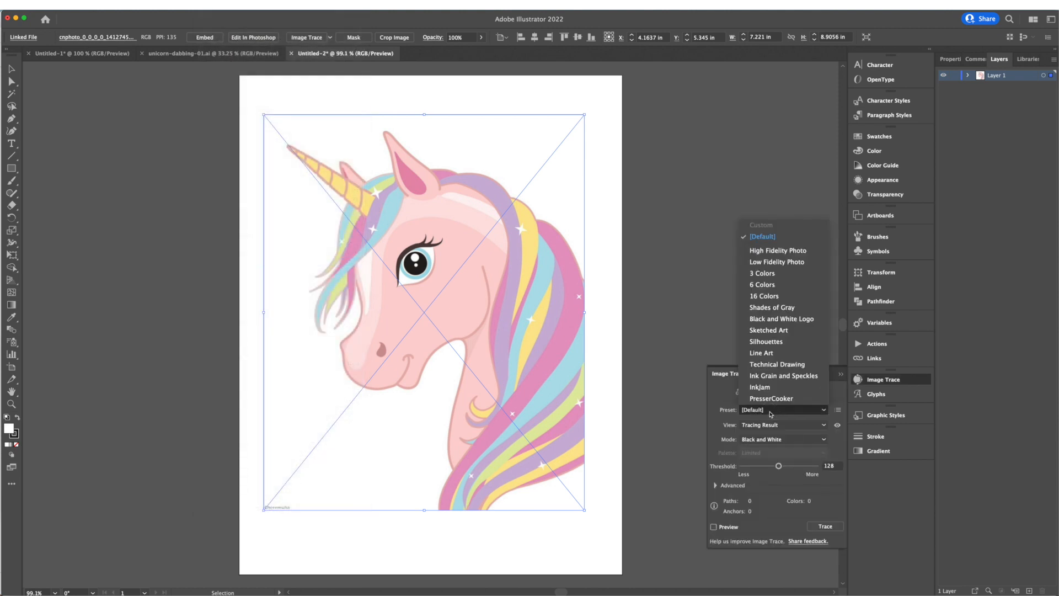
click(781, 267)
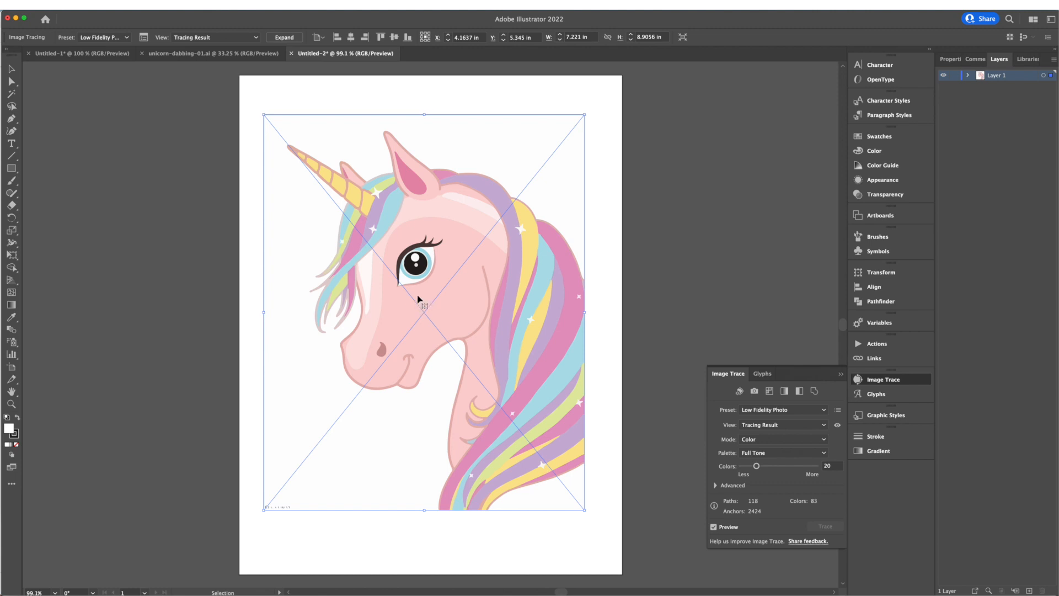
Expand the traced unicorn head into editable paths with Object and Fill enabled
click(118, 5)
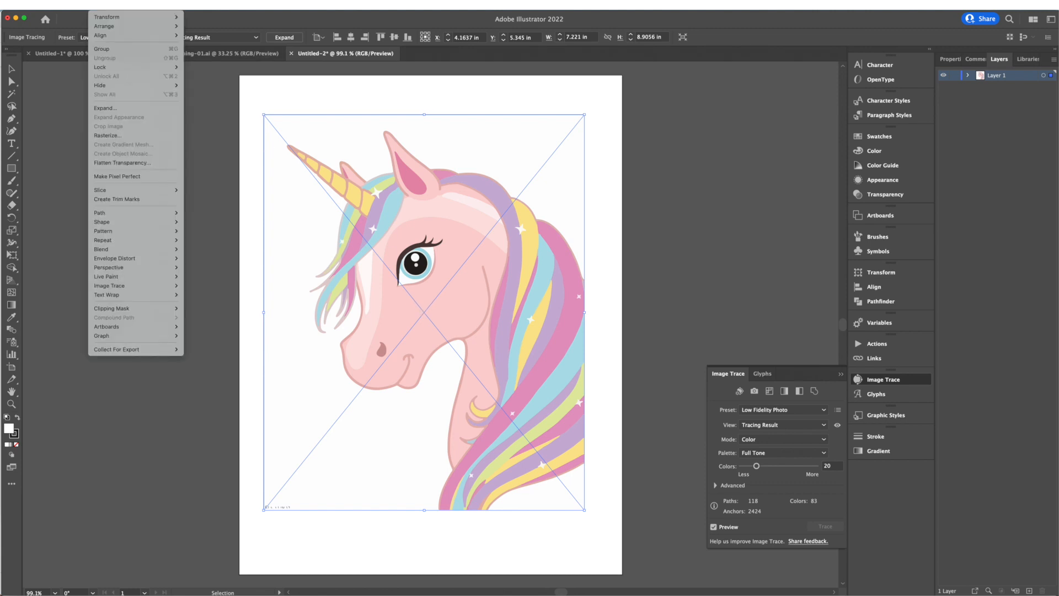
click(108, 110)
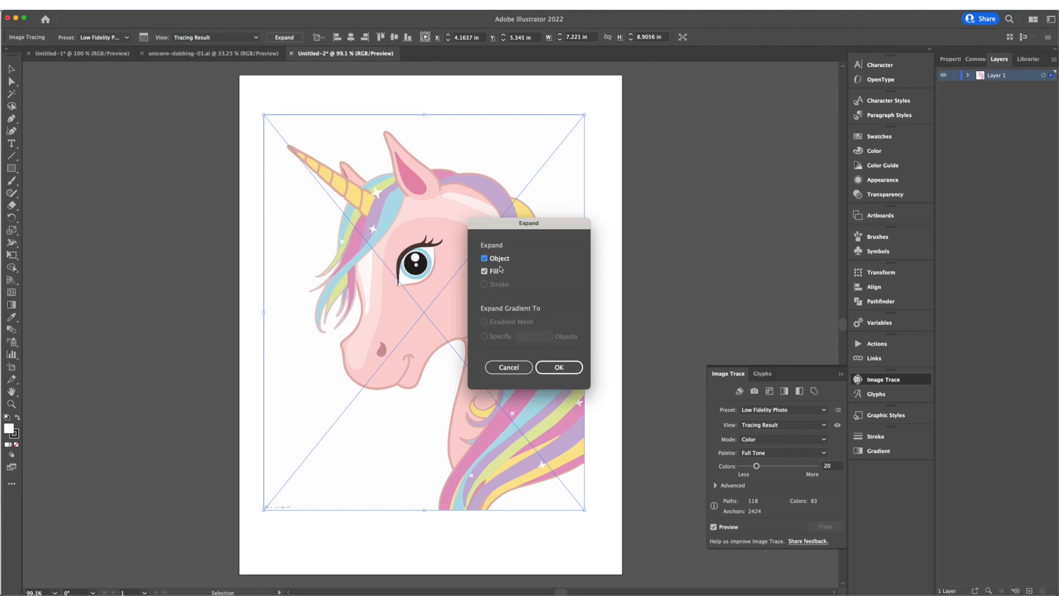
click(560, 366)
Apply a white fill and a 1 pt black stroke to the whole expanded unicorn head
key(super+minus)
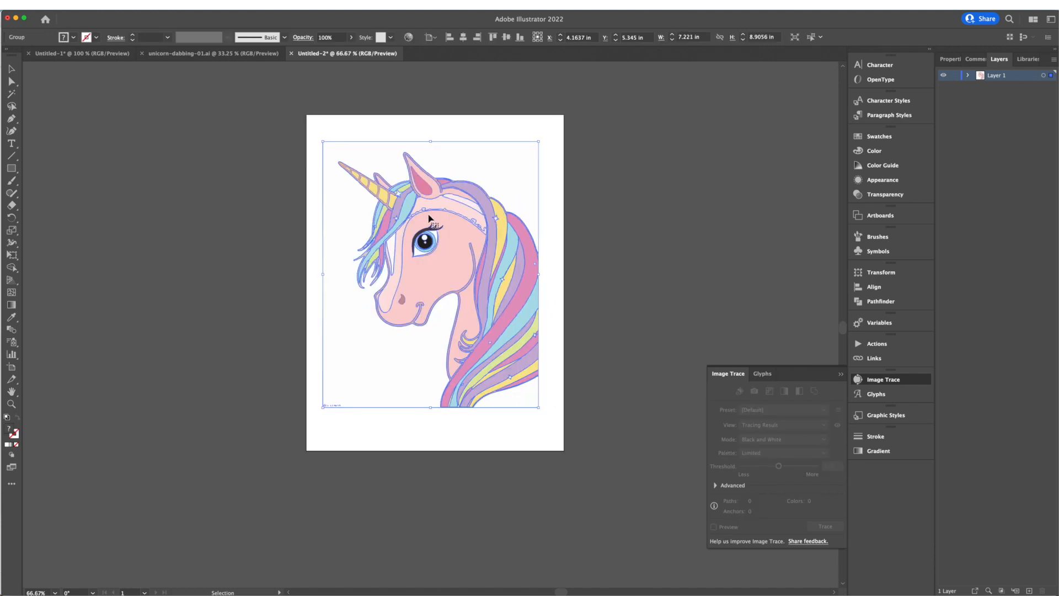
key(d)
click(96, 37)
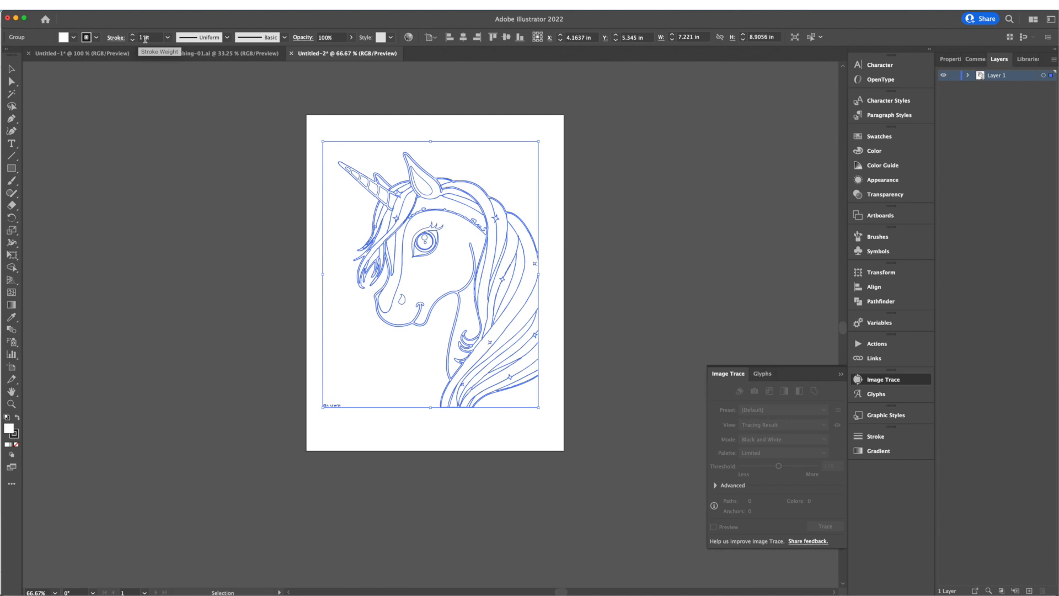
Isolate the traced artwork and delete the background shape and leftover watermark text around the unicorn head
double_click(479, 145)
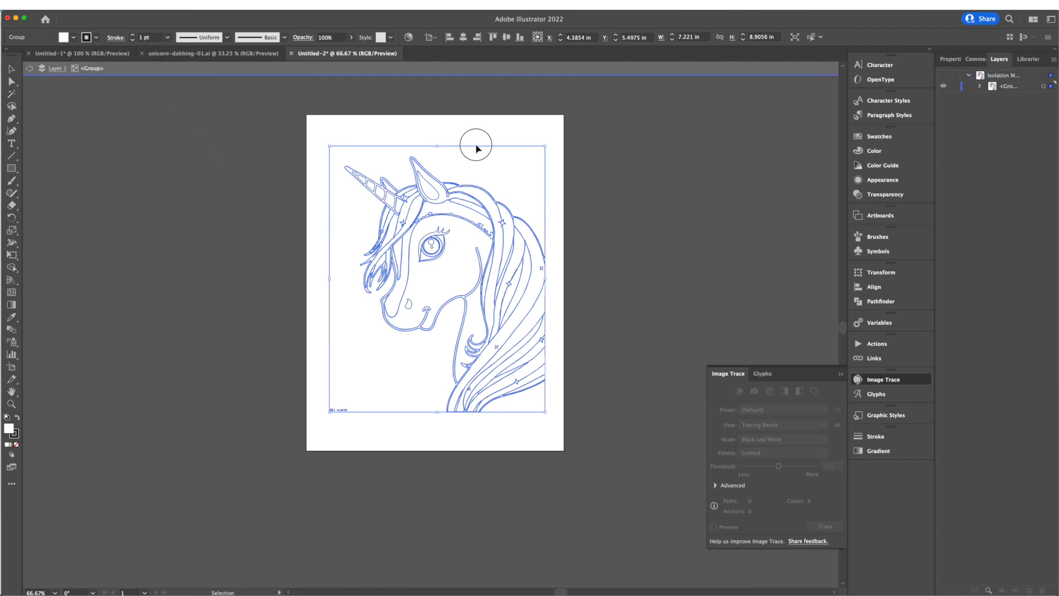
mouse_move(477, 149)
mouse_down()
mouse_move(386, 135)
mouse_move(278, 144)
mouse_up()
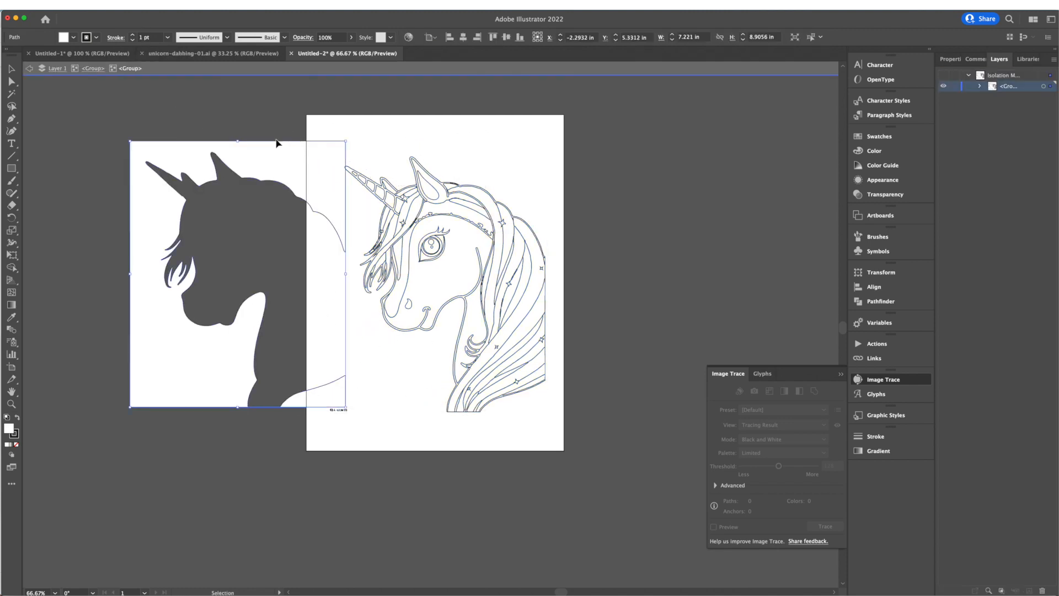
key(Delete)
click(365, 426)
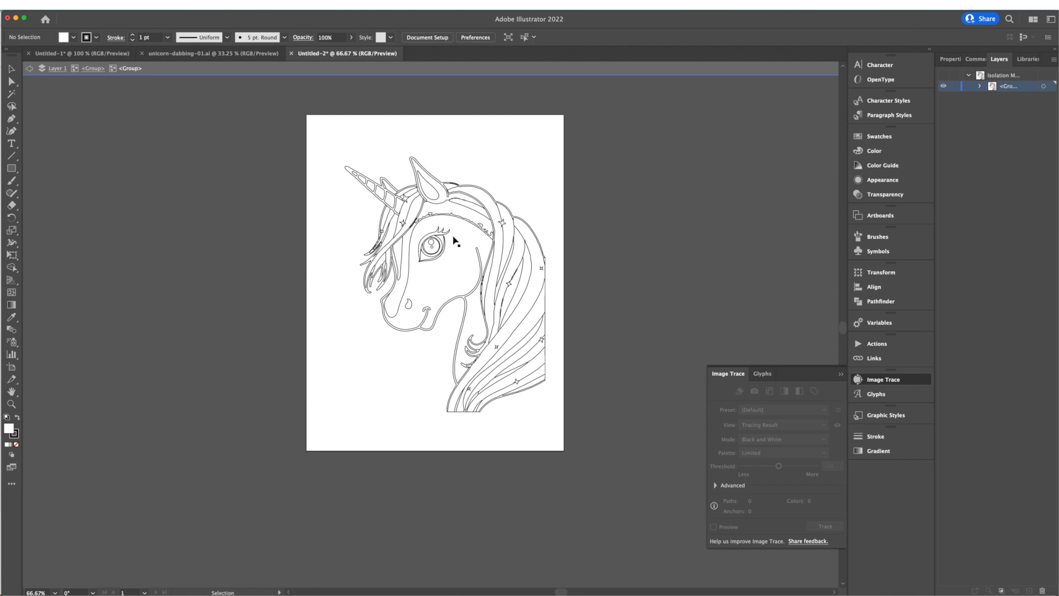
Switch to the Canva document This Book Belongs To and review its title, copyright and blank interior pages
key(ctrl+Tab)
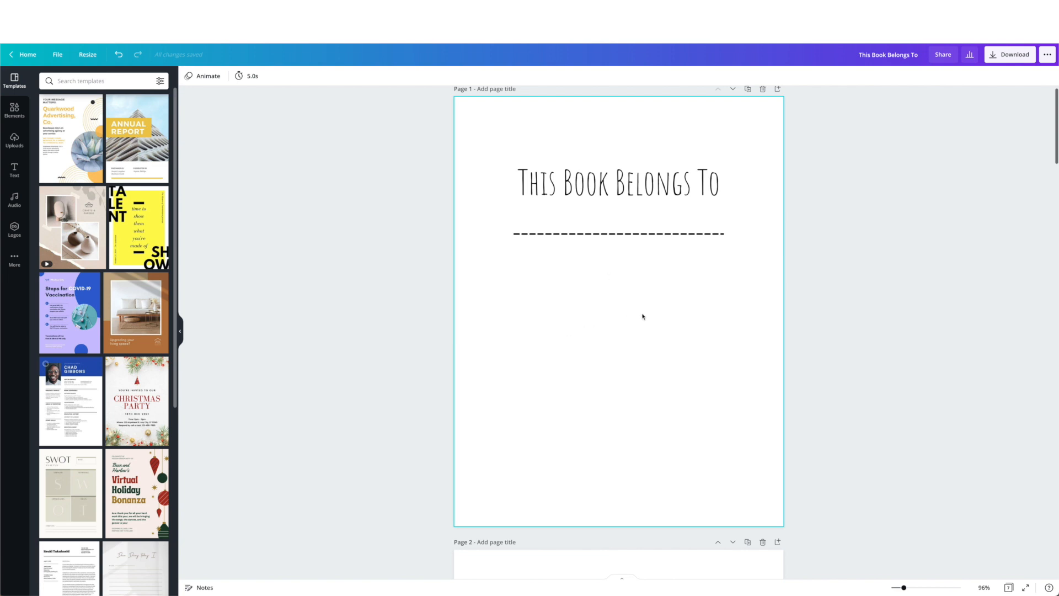
scroll(643, 317, down, 6)
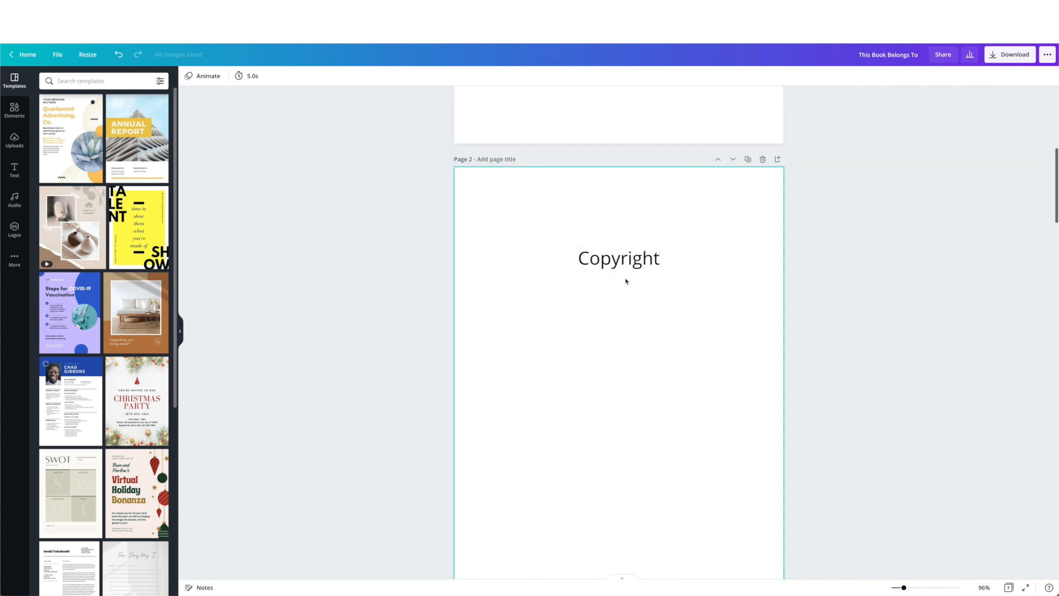
scroll(617, 316, down, 7)
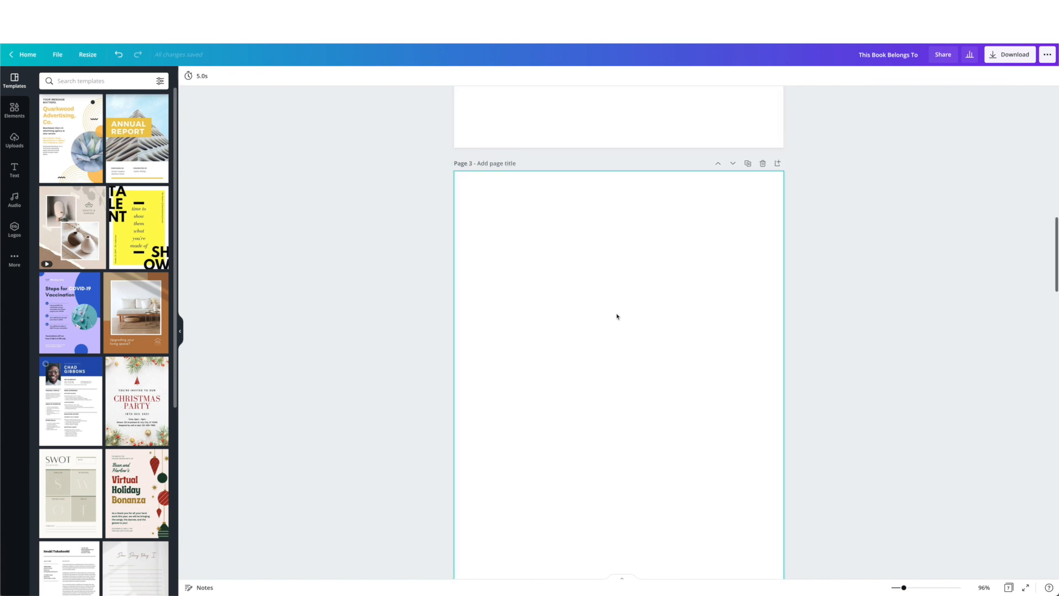
scroll(630, 346, down, 8)
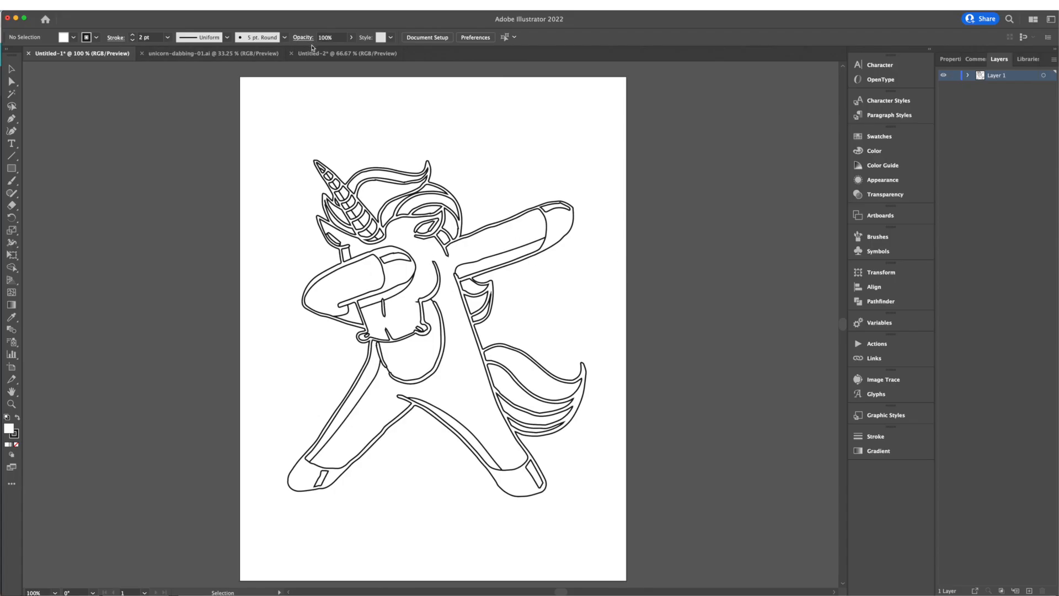
Switch back to Illustrator and export the dabbing unicorn line art from the Untitled-1 document
click(348, 53)
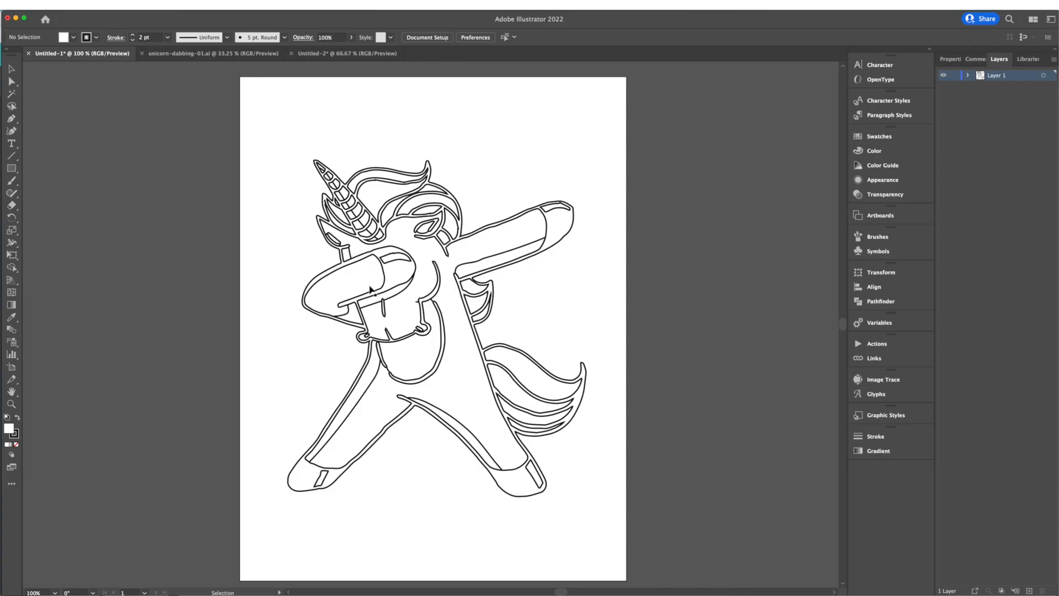
click(61, 5)
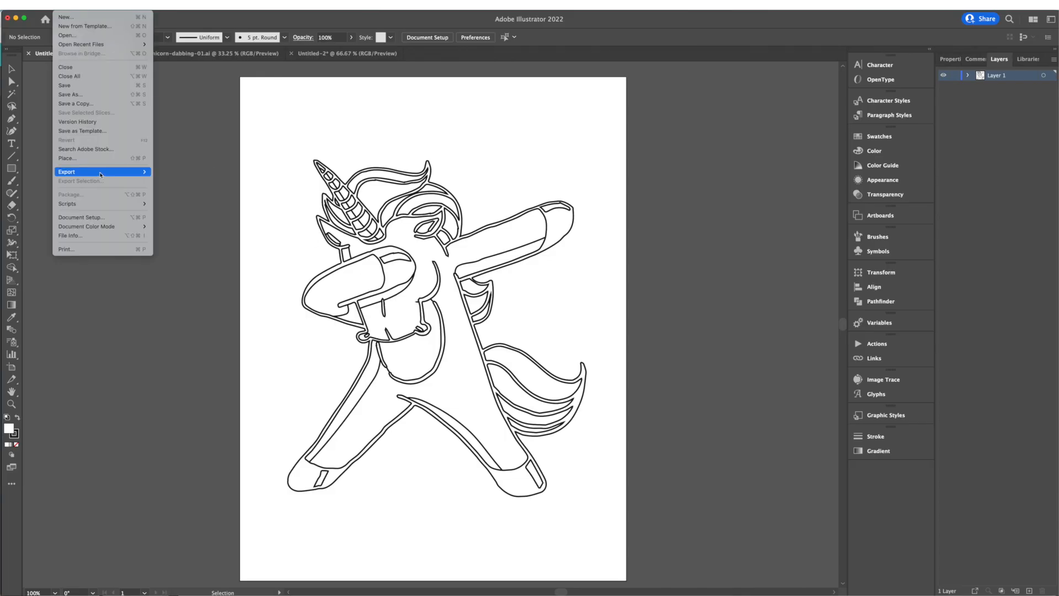
mouse_move(99, 172)
click(176, 172)
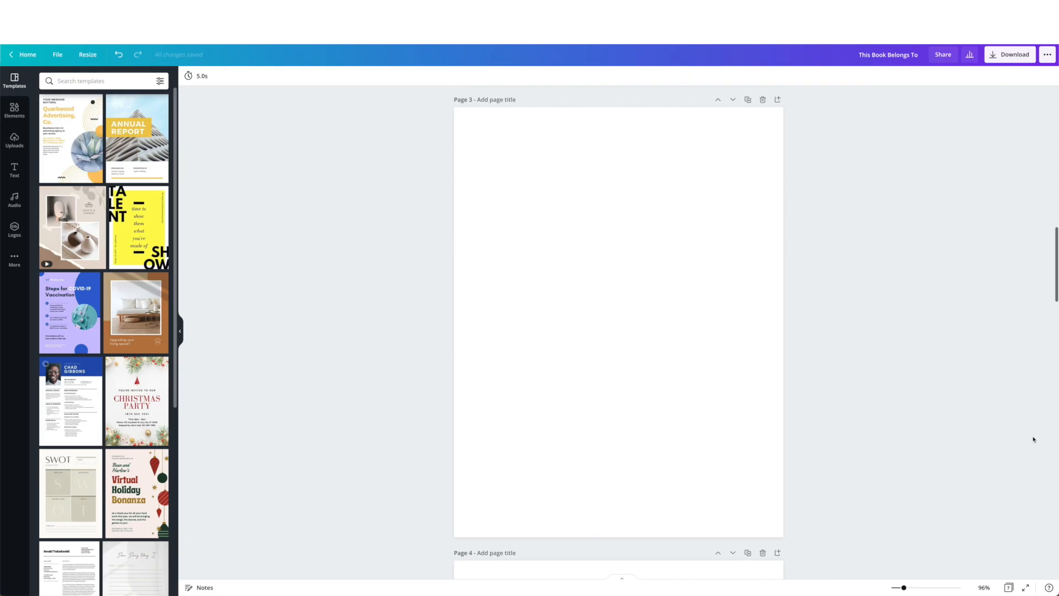
Paste the dabbing unicorn line art onto blank page 3, enlarge it to nearly fill the page and center it
key(ctrl+v)
drag(474, 146, 462, 130)
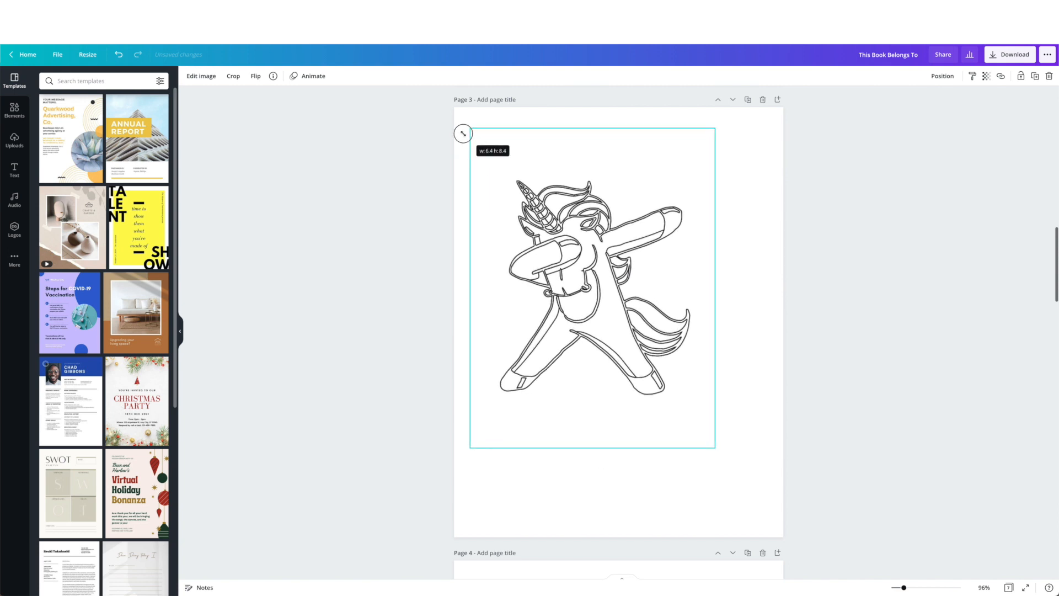
drag(717, 446, 767, 515)
click(618, 313)
drag(617, 314, 623, 315)
click(874, 318)
Download all pages of the book interior as a PDF Standard file
scroll(674, 333, down, 8)
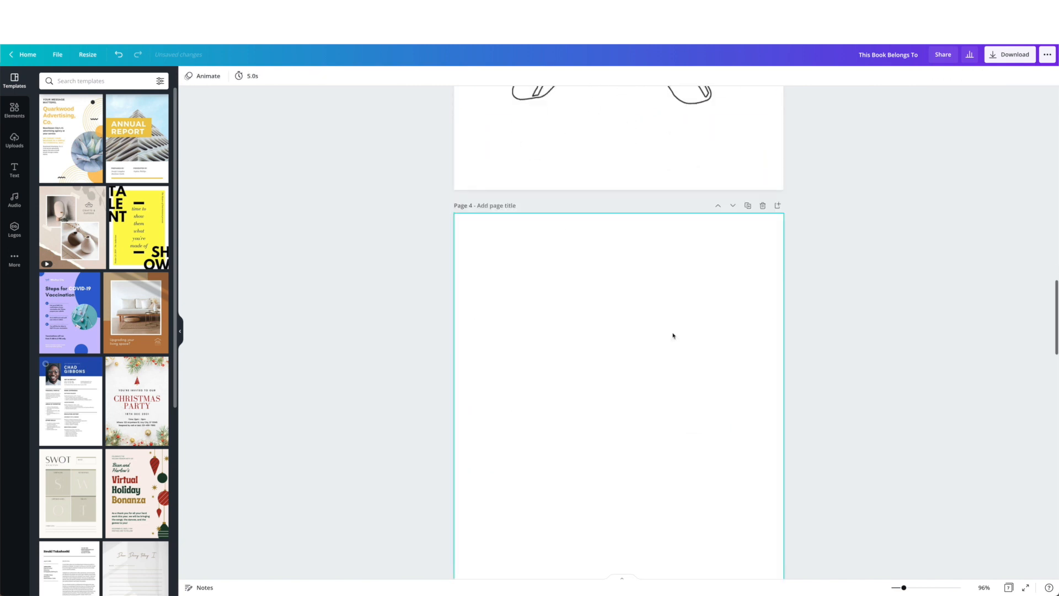
scroll(694, 420, down, 8)
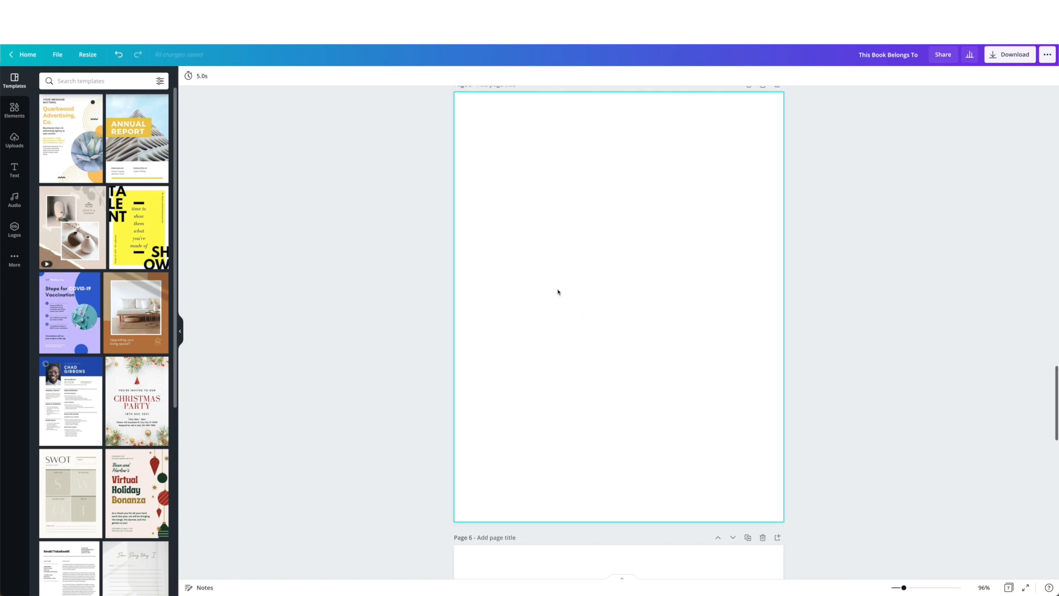
scroll(650, 284, down, 2)
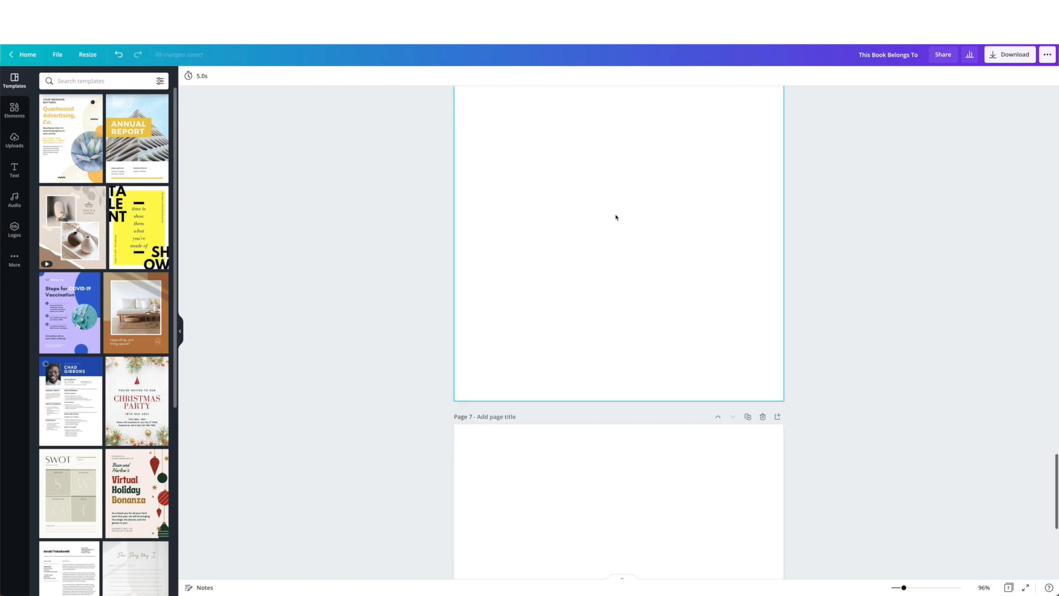
scroll(617, 217, down, 12)
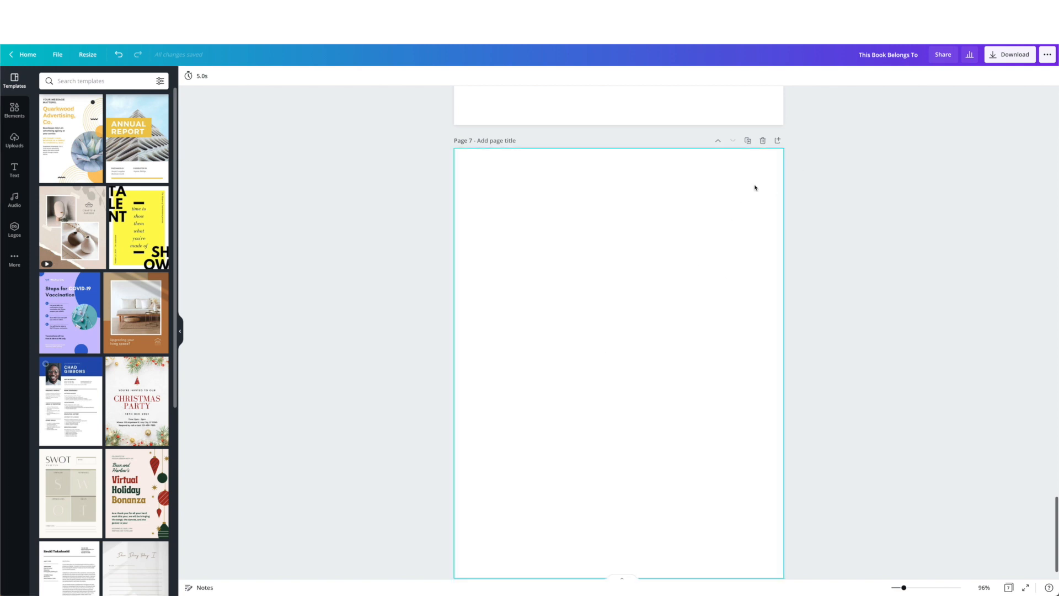
click(1012, 59)
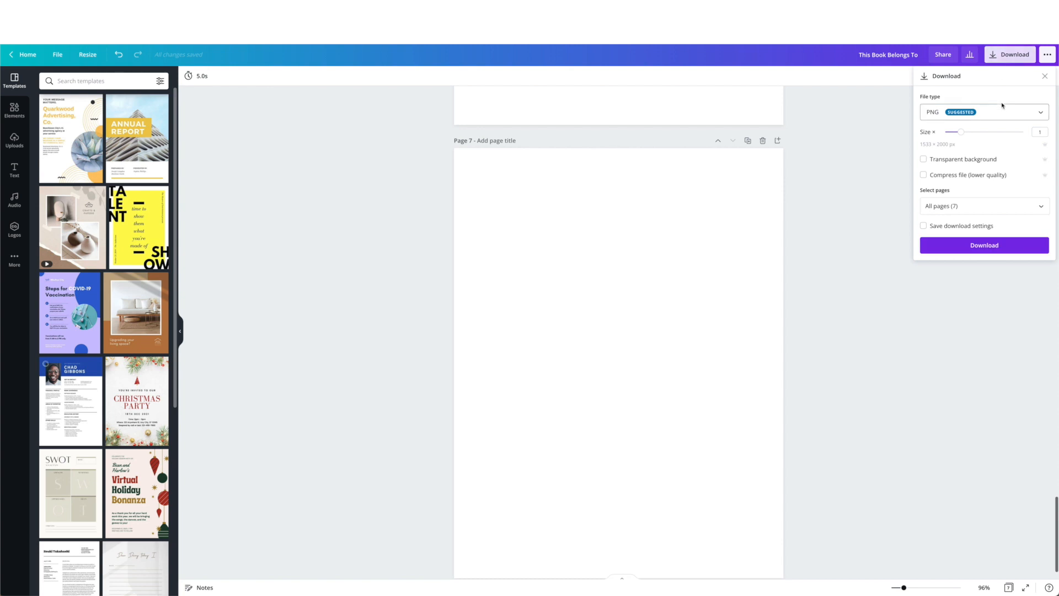
click(978, 113)
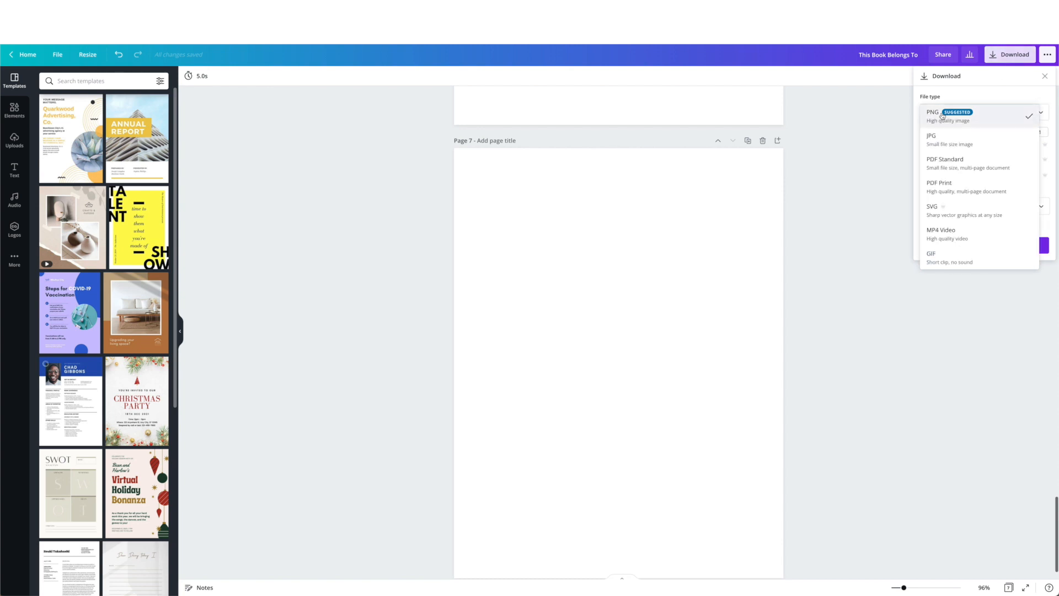
click(952, 167)
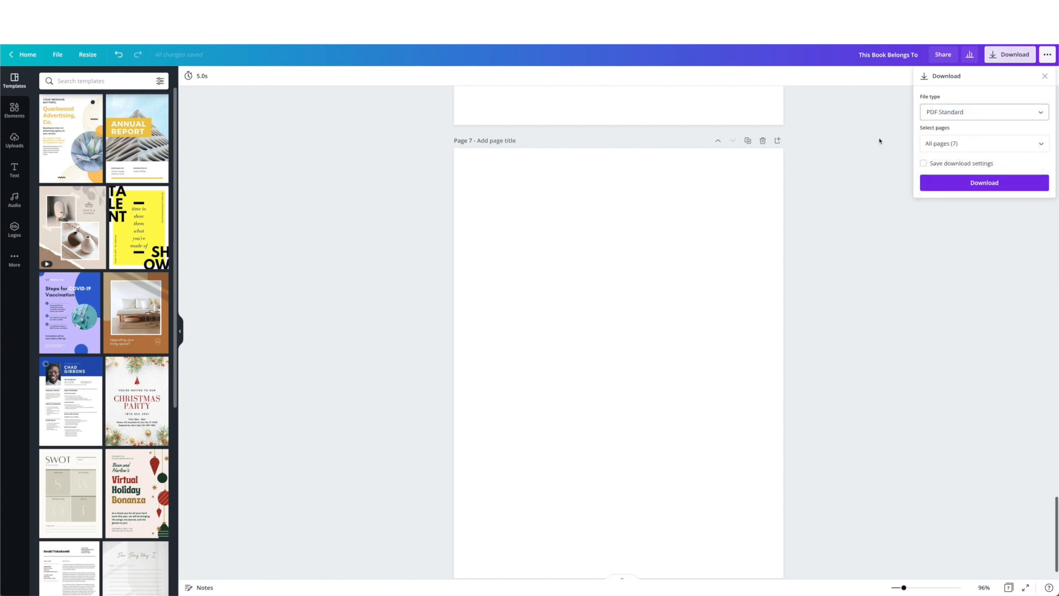
click(986, 185)
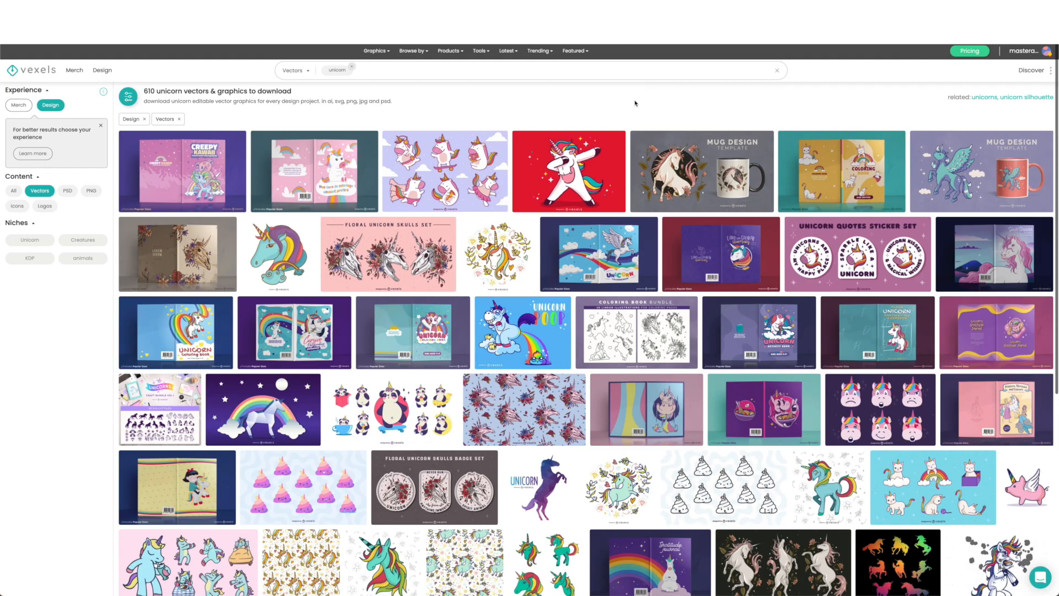